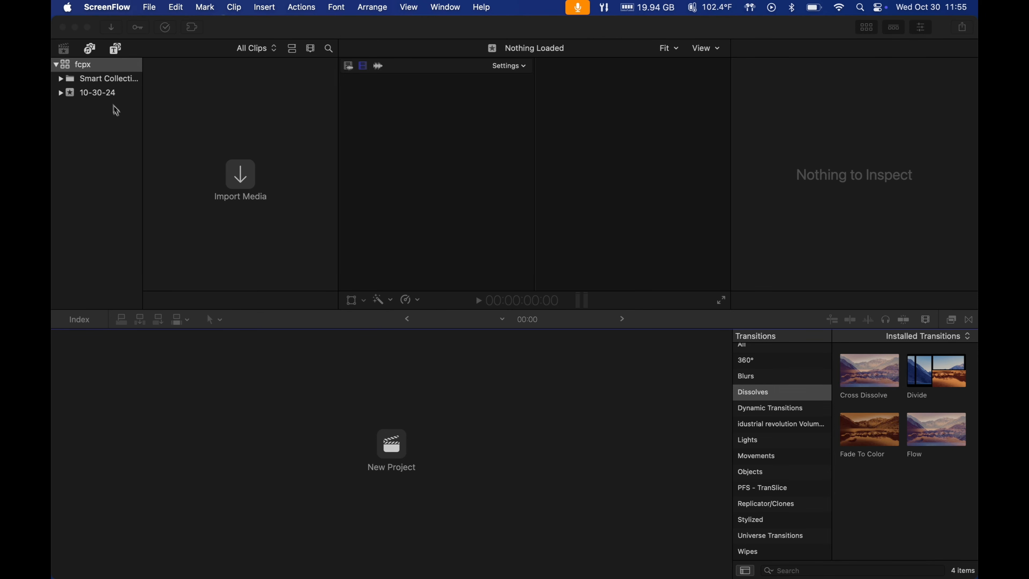
- Review the storage locations set for the fcpx library, including the media location choices, and accept them
{"action": "left_click", "coordinate": [84, 67]}
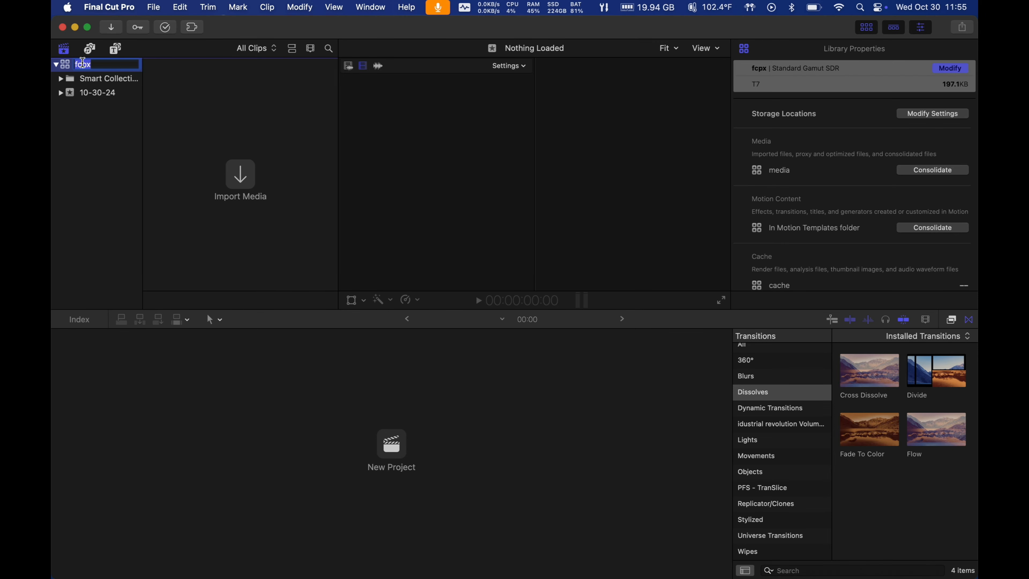
{"action": "key", "text": "Return"}
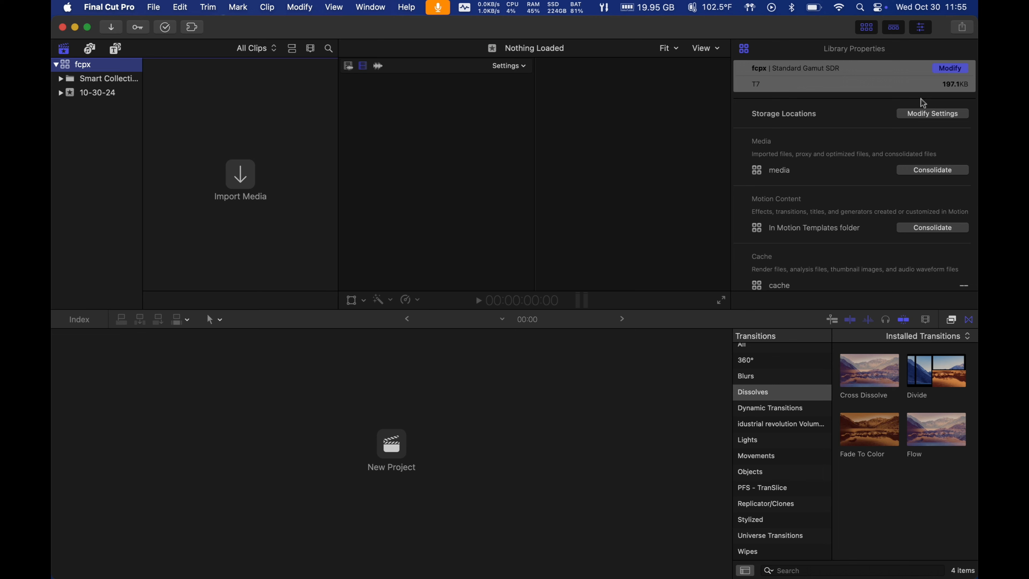
{"action": "left_click", "coordinate": [952, 115]}
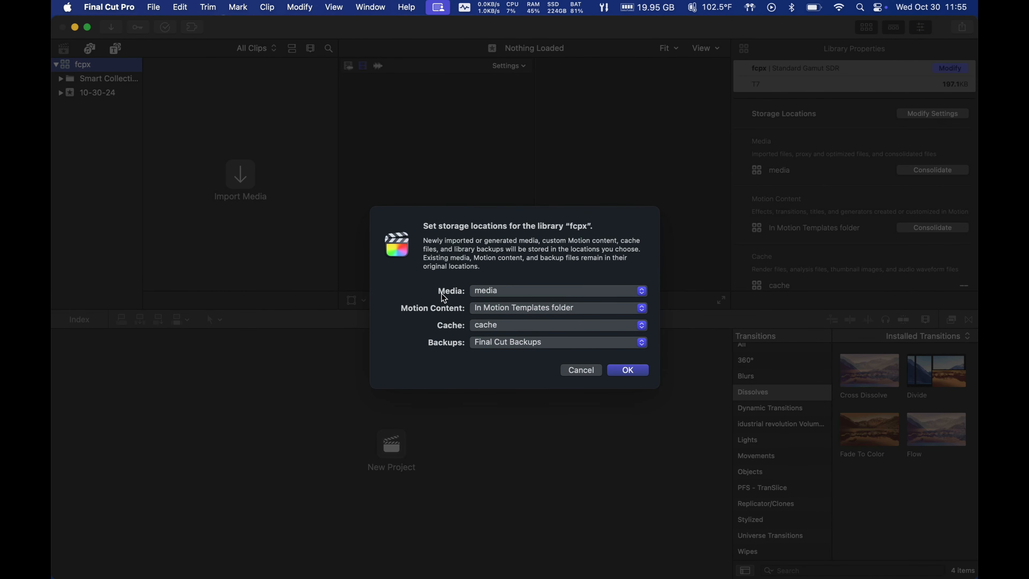
{"action": "left_click", "coordinate": [518, 296]}
{"action": "left_click", "coordinate": [517, 294]}
{"action": "left_click", "coordinate": [627, 369]}
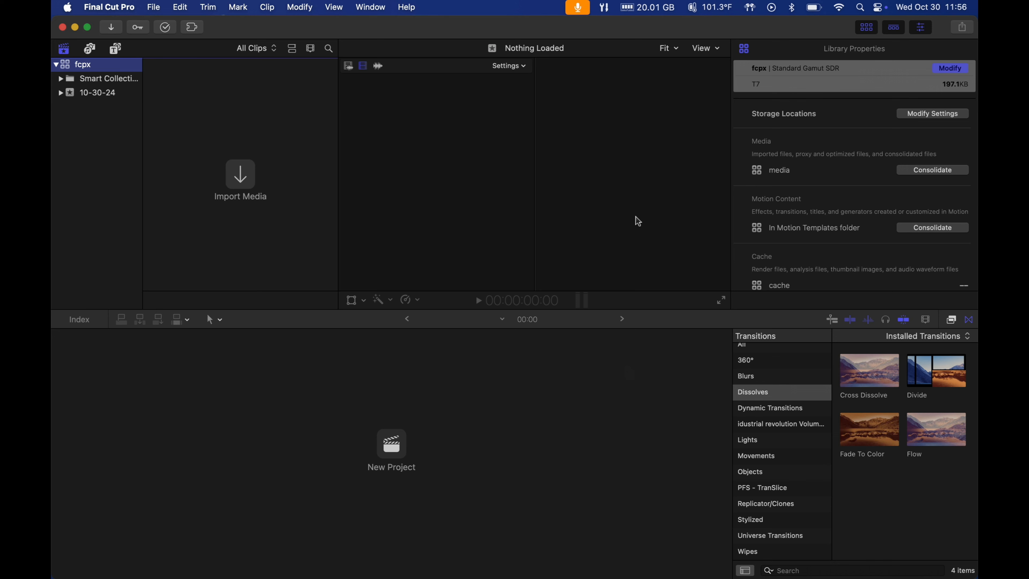
- Import A007_C001_0720NV.RDC from the T7 komodo folder into event 10-30-24, left in place, with 1920 x 1080 ProRes Proxy media
{"action": "left_click", "coordinate": [243, 178]}
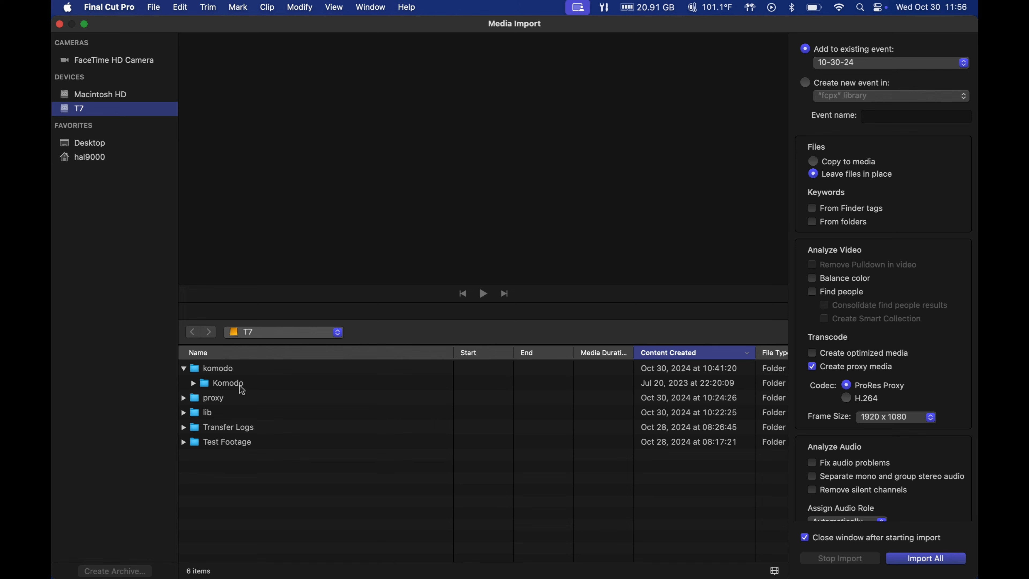
{"action": "left_click", "coordinate": [193, 384]}
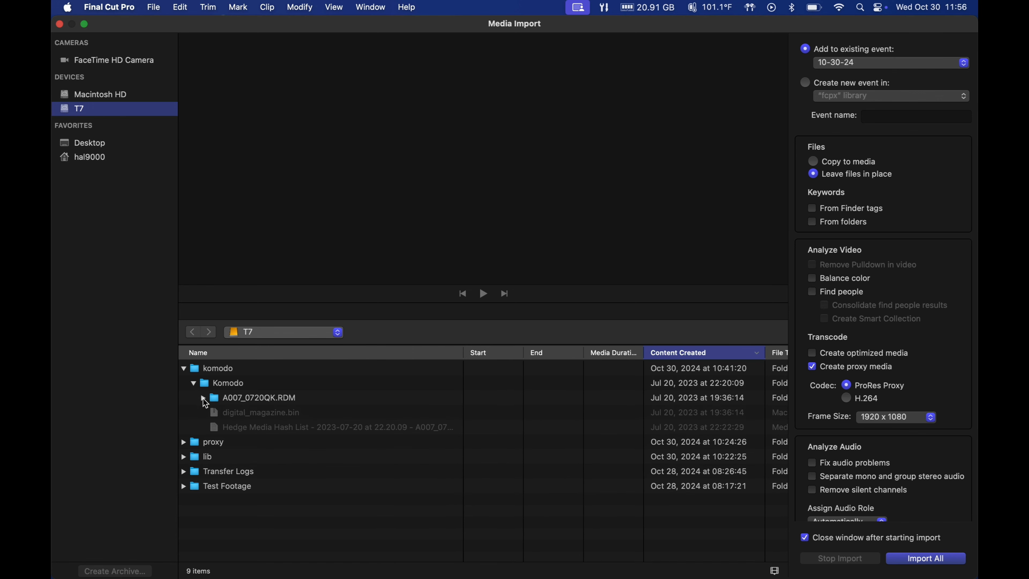
{"action": "left_click", "coordinate": [203, 399]}
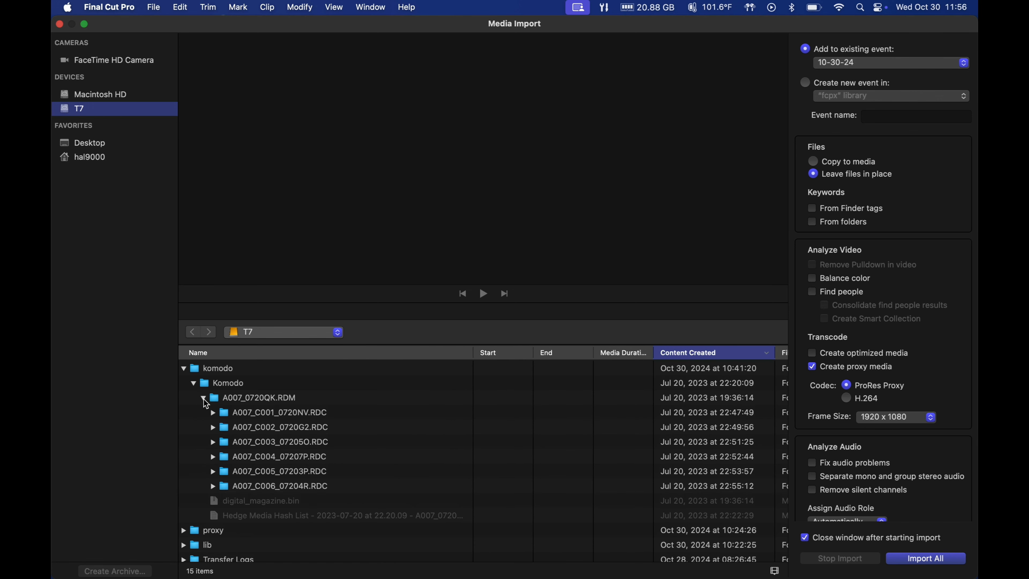
{"action": "left_click", "coordinate": [237, 412]}
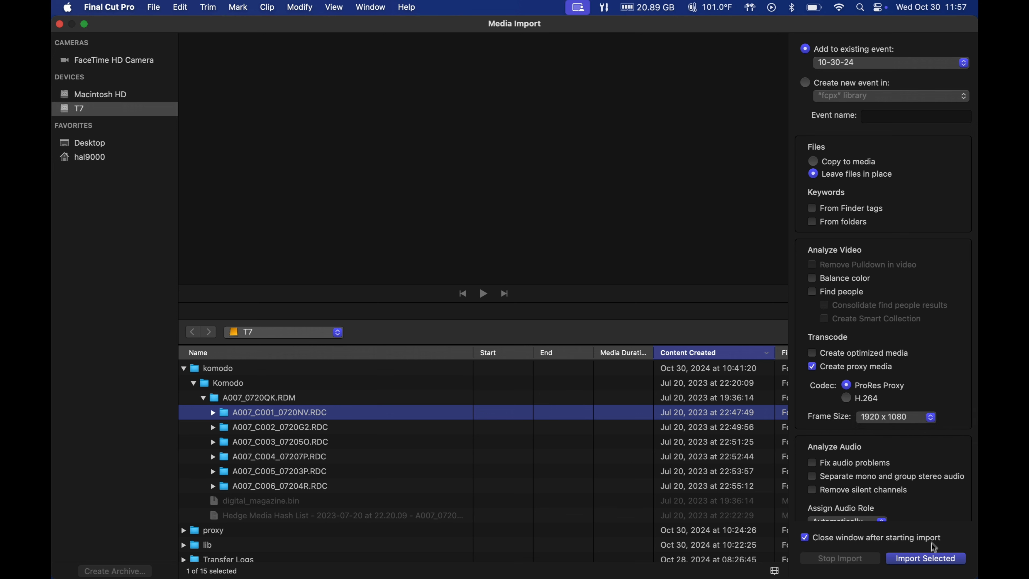
{"action": "left_click", "coordinate": [929, 561]}
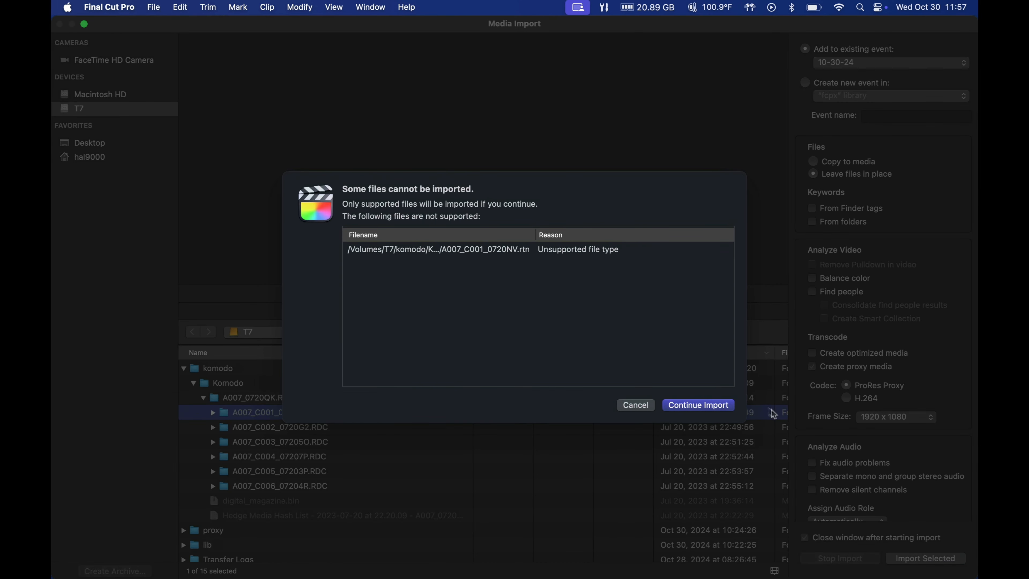
{"action": "left_click", "coordinate": [690, 405]}
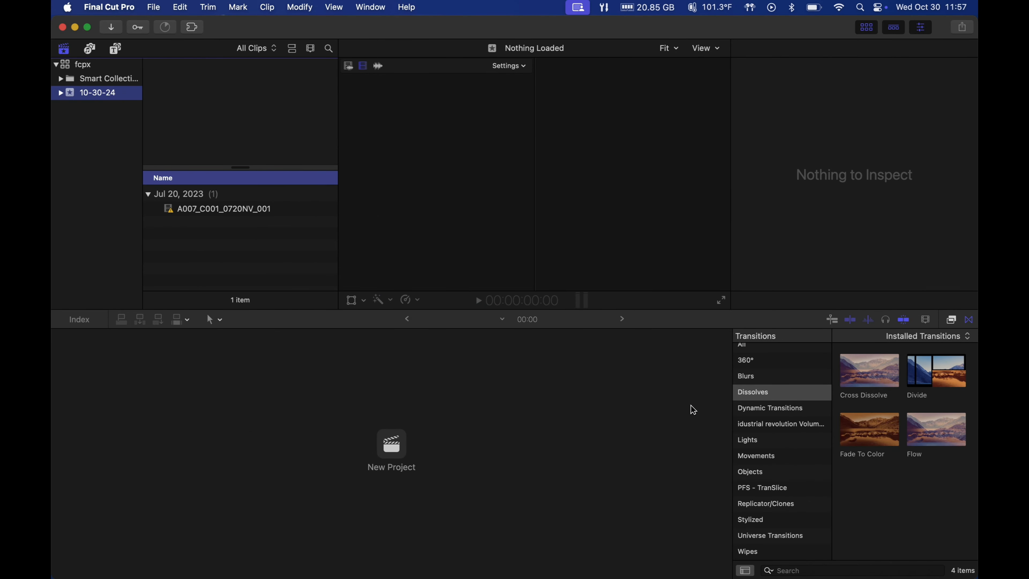
- Check the transcoding progress of clip A007_C001_0720NV_001 in the background tasks
{"action": "left_click", "coordinate": [166, 28]}
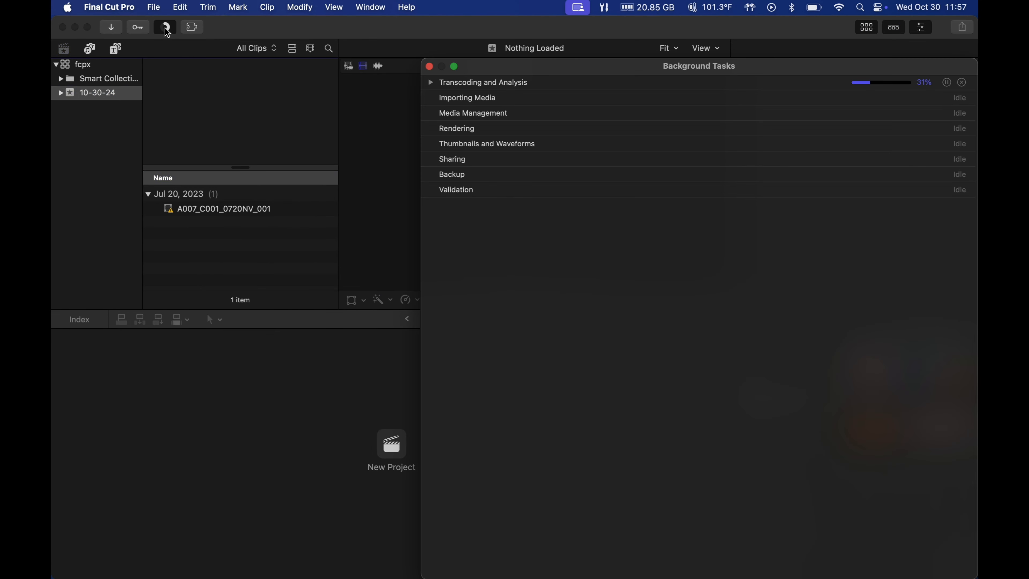
{"action": "left_click", "coordinate": [431, 83]}
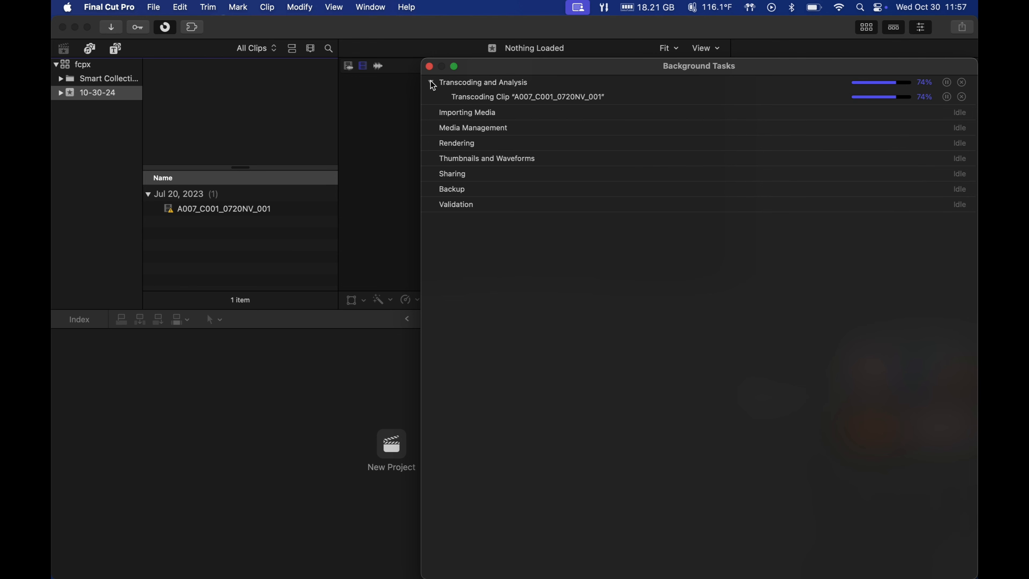
{"action": "left_click", "coordinate": [429, 66]}
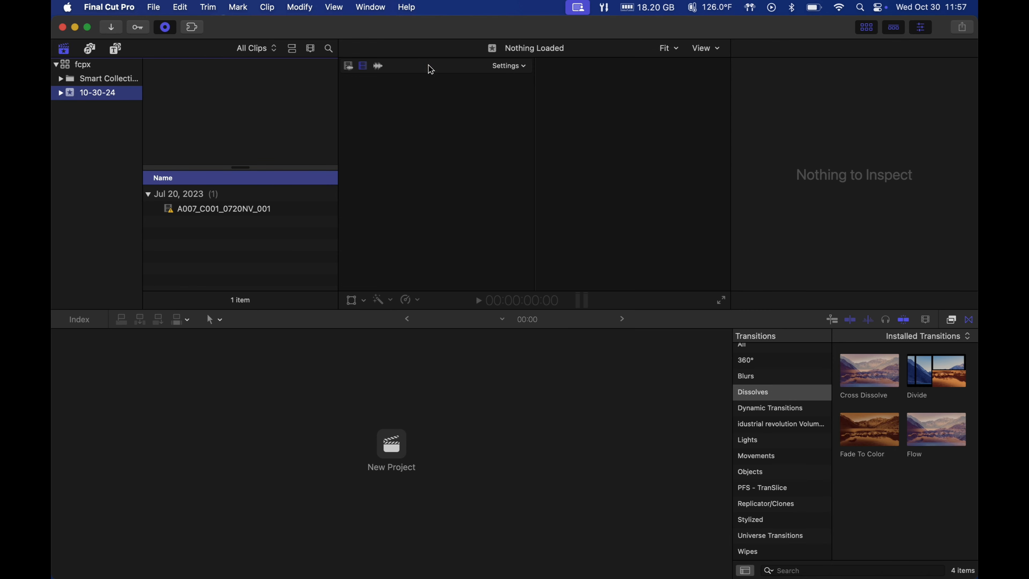
- Preview clip A007_C001_0720NV_001 with media playback set to Optimized/Original, and return it to Proxy Only
{"action": "left_click", "coordinate": [196, 214]}
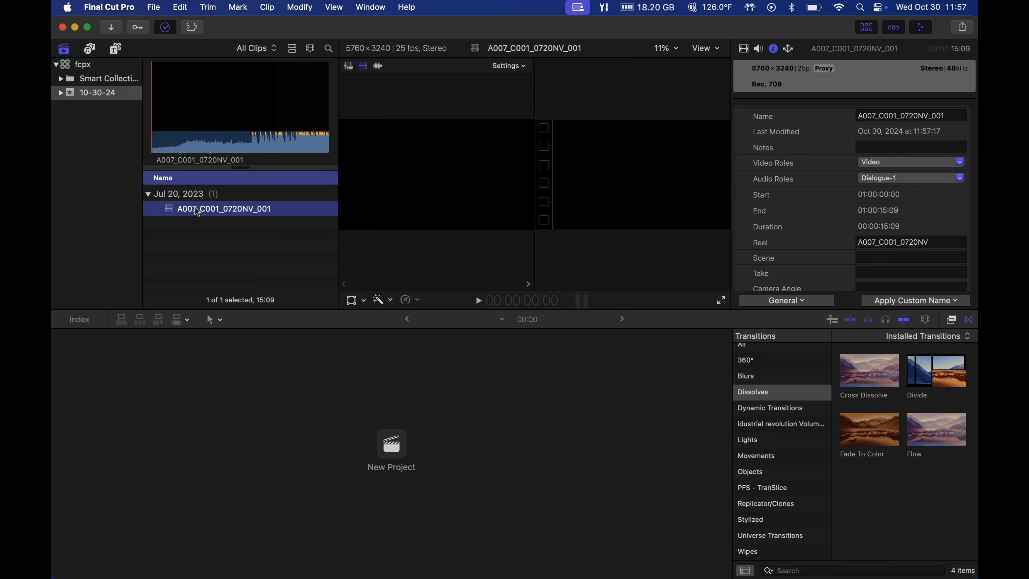
{"action": "left_click", "coordinate": [718, 50]}
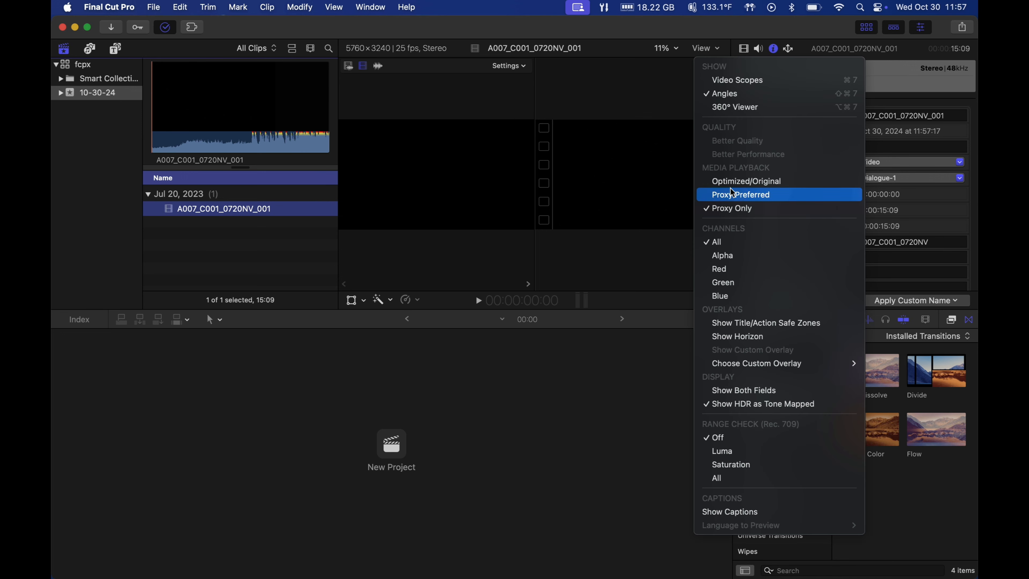
{"action": "left_click", "coordinate": [732, 182]}
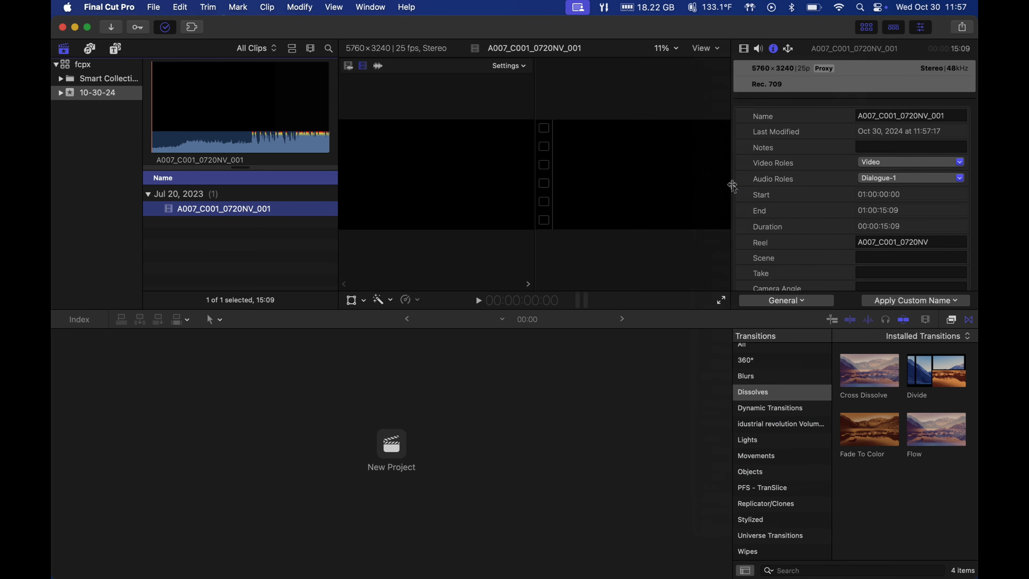
{"action": "left_click", "coordinate": [718, 49]}
{"action": "left_click", "coordinate": [729, 209]}
{"action": "left_click", "coordinate": [715, 51]}
{"action": "left_click", "coordinate": [715, 51]}
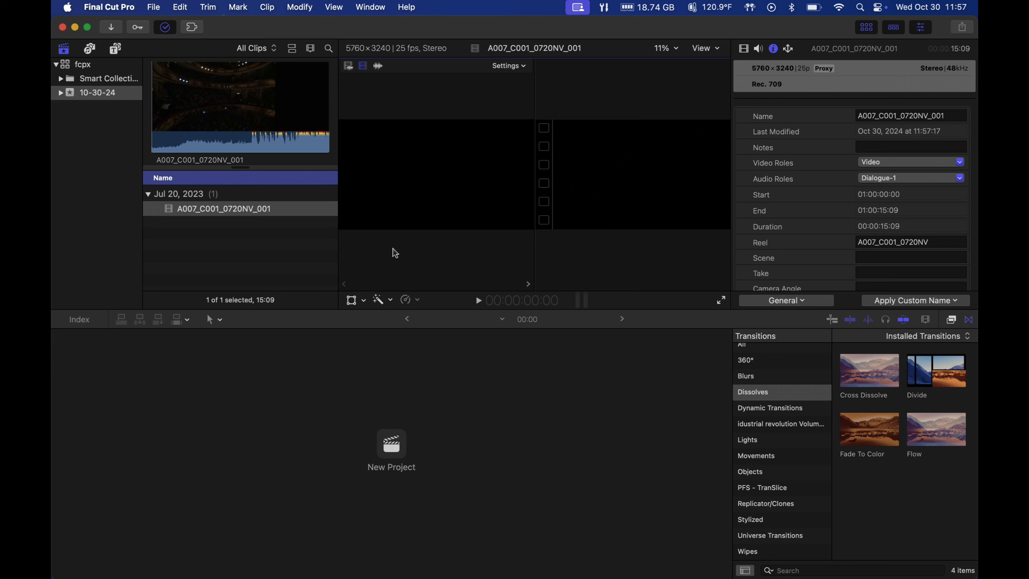
- Import A007_C002_0720G2.RDC with proxy media creation turned off, continuing past the unsupported file
{"action": "left_click", "coordinate": [130, 115]}
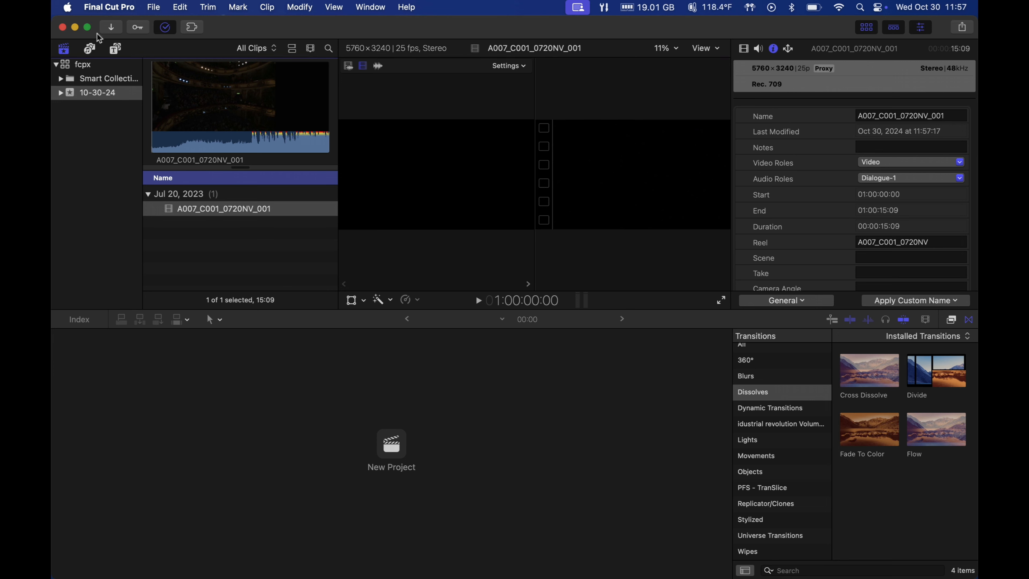
{"action": "left_click", "coordinate": [114, 28]}
{"action": "left_click", "coordinate": [271, 425]}
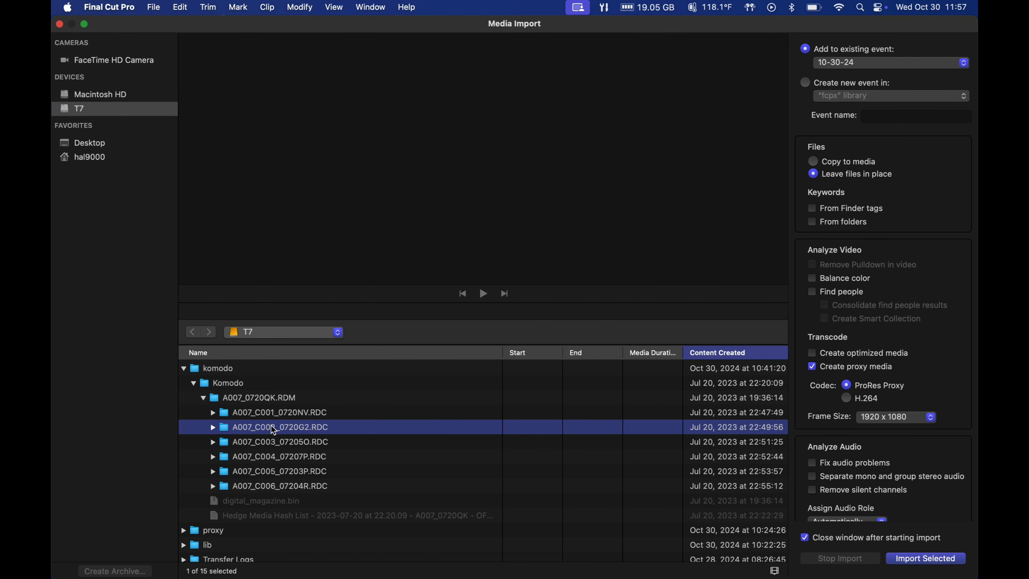
{"action": "left_click", "coordinate": [813, 366]}
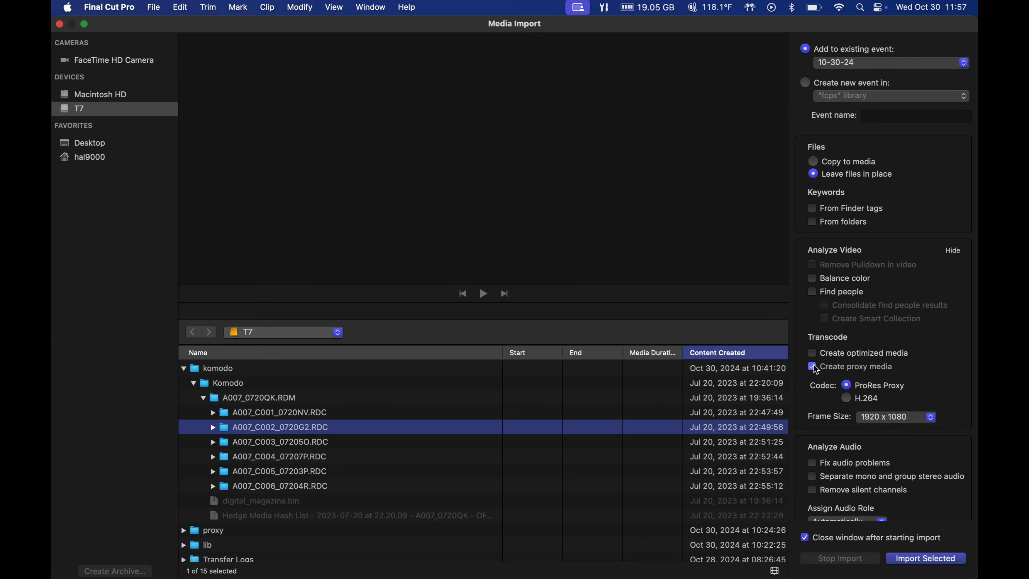
{"action": "left_click", "coordinate": [925, 556]}
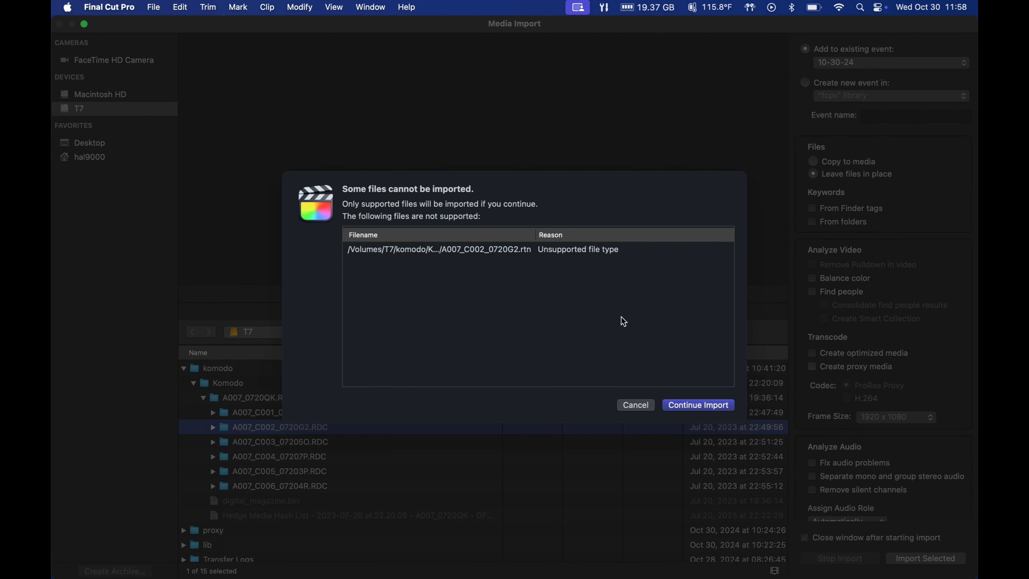
{"action": "left_click", "coordinate": [691, 407]}
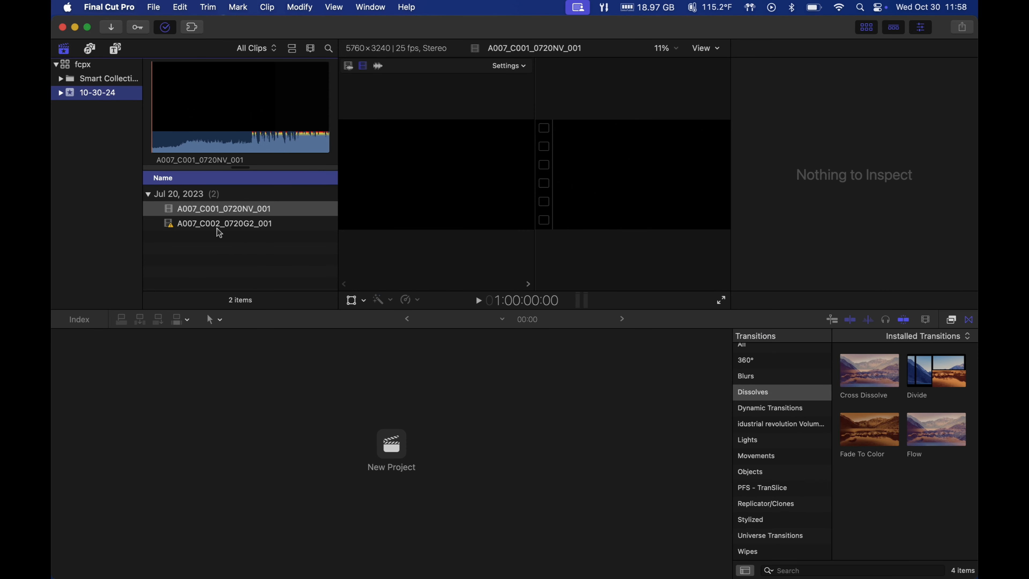
- Check the viewer's media playback mode and preview clip A007_C002_0720G2_001
{"action": "left_click", "coordinate": [714, 49]}
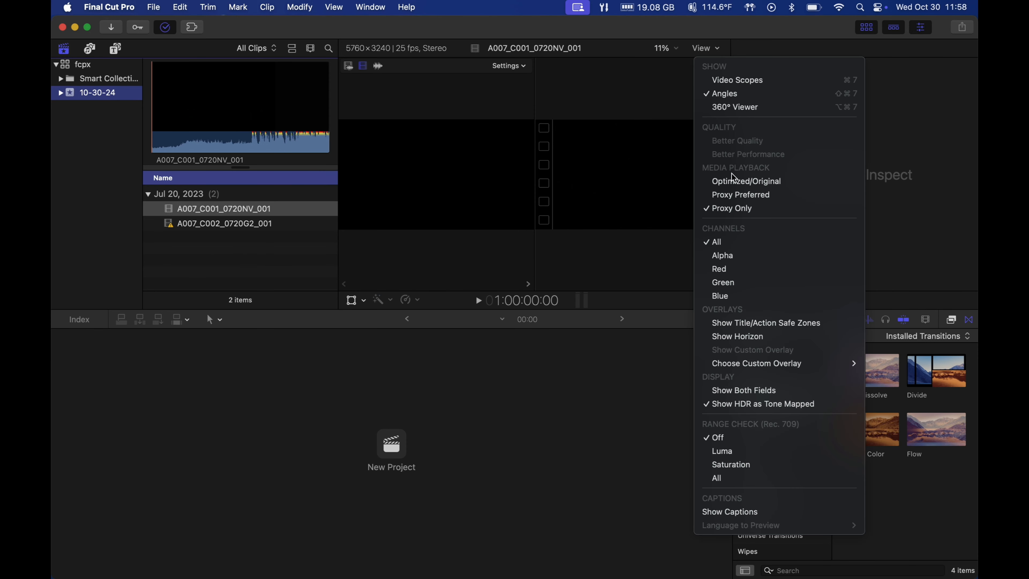
{"action": "left_click", "coordinate": [211, 229]}
{"action": "left_click", "coordinate": [177, 226]}
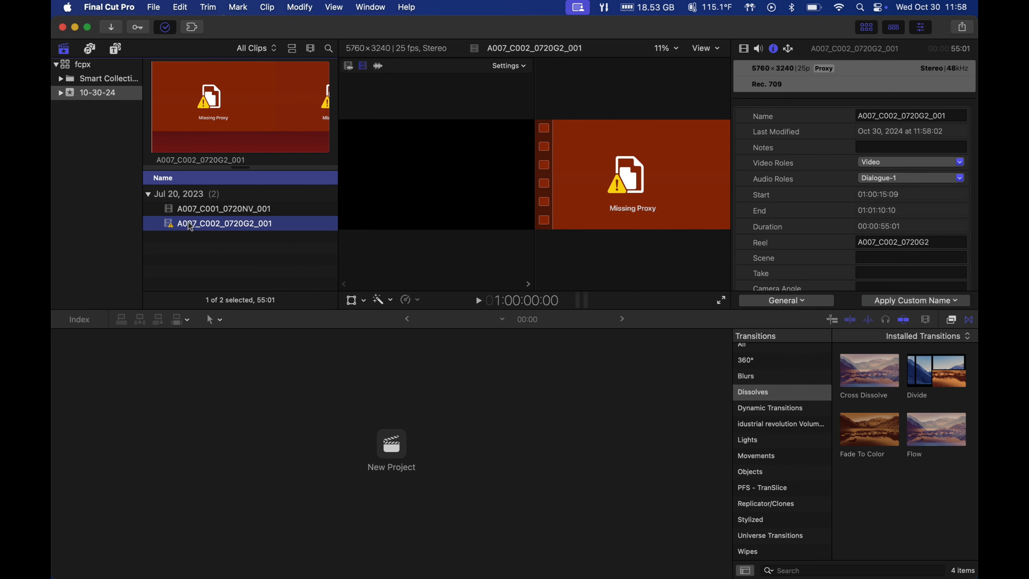
- Transcode clip A007_C002_0720G2_001 to ProRes Proxy media at a 1920 x 1080 frame size
{"action": "right_click", "coordinate": [220, 228]}
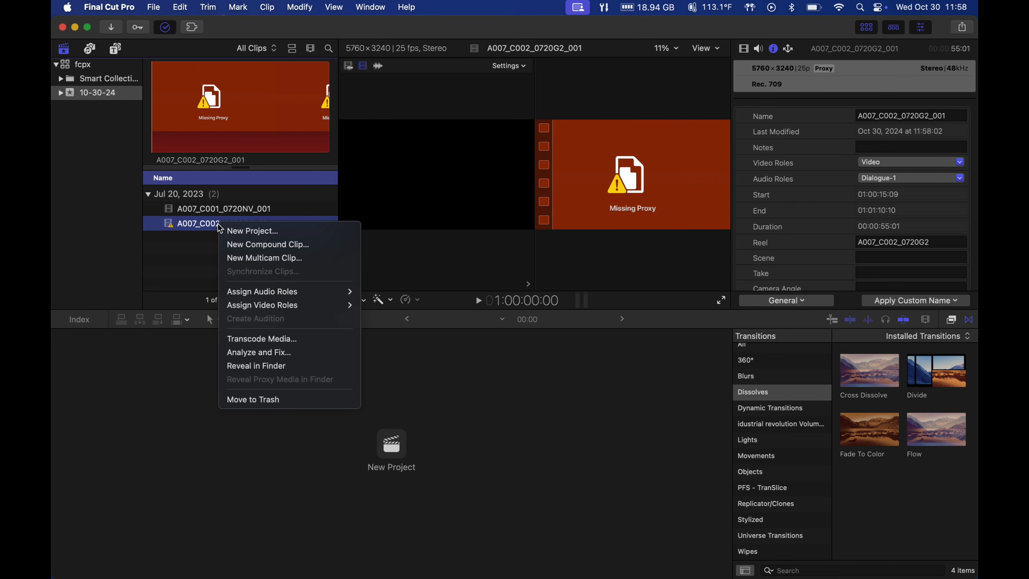
{"action": "left_click", "coordinate": [263, 339]}
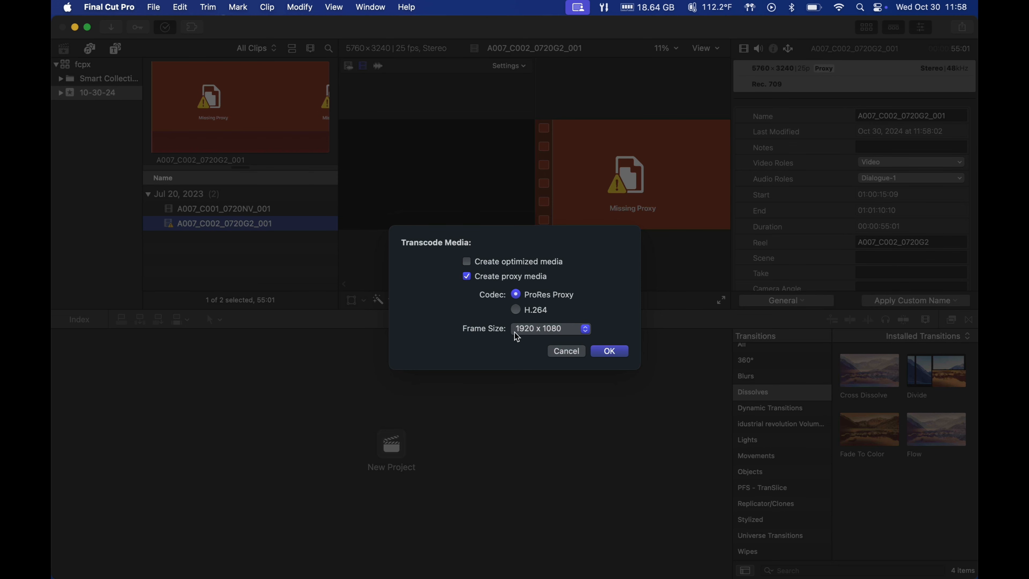
{"action": "left_click", "coordinate": [613, 351]}
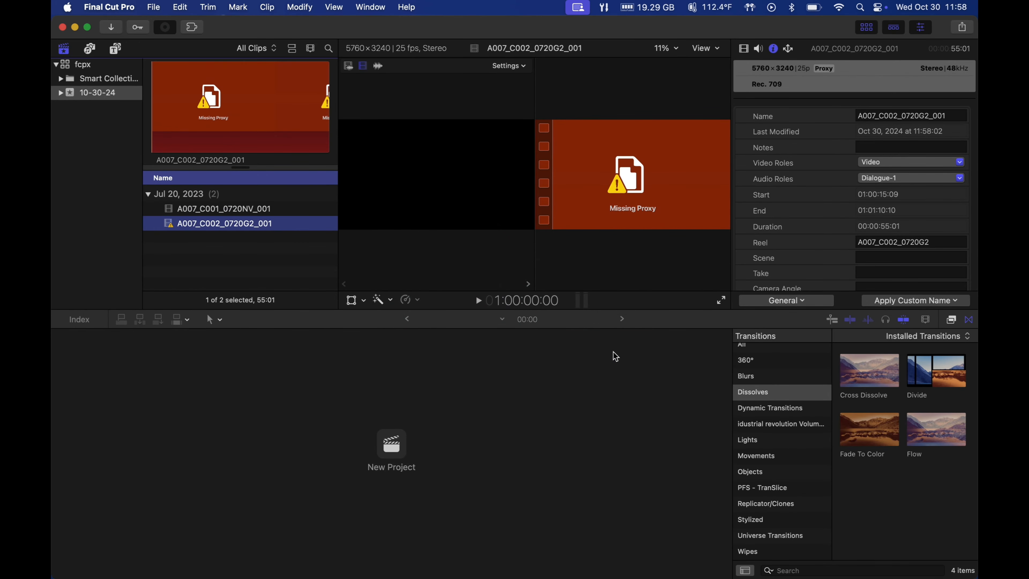
- Monitor the transcoding of clip A007_C002_0720G2_001 in the background tasks
{"action": "left_click", "coordinate": [167, 28]}
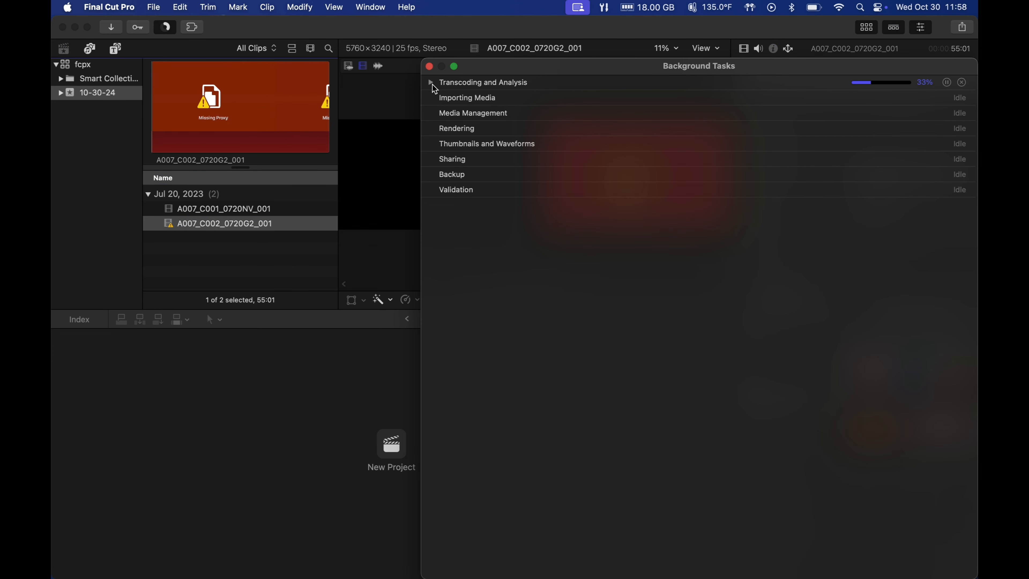
{"action": "left_click", "coordinate": [432, 83]}
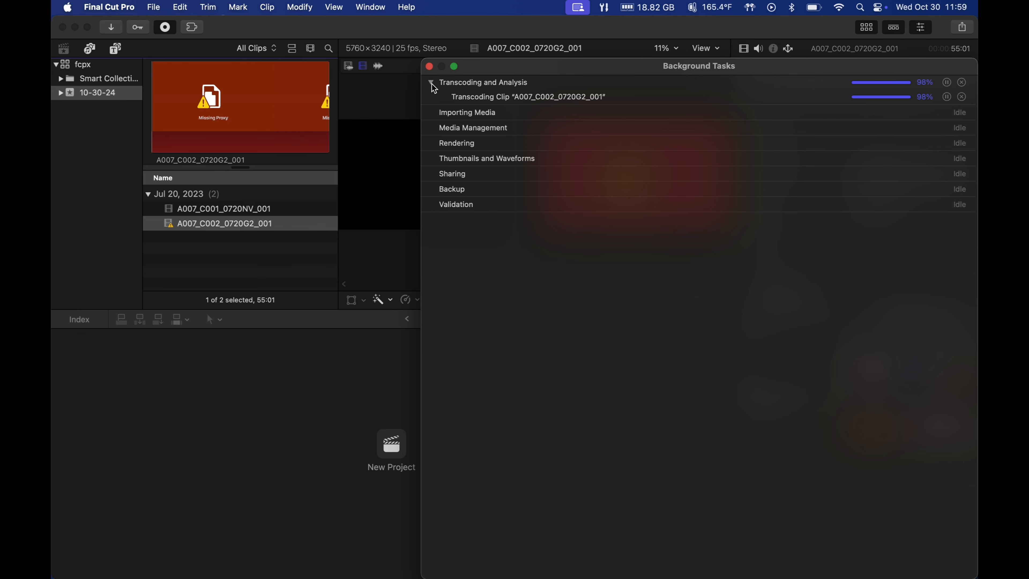
{"action": "left_click", "coordinate": [429, 66]}
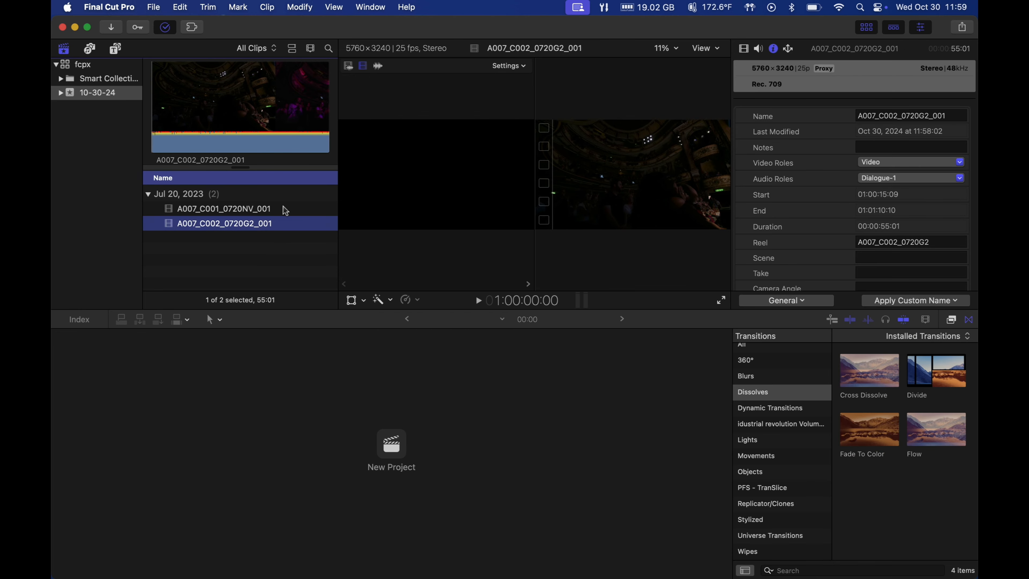
- Set the viewer's media playback to Optimized/Original and view both imported clips
{"action": "left_click", "coordinate": [286, 210]}
{"action": "left_click", "coordinate": [243, 226]}
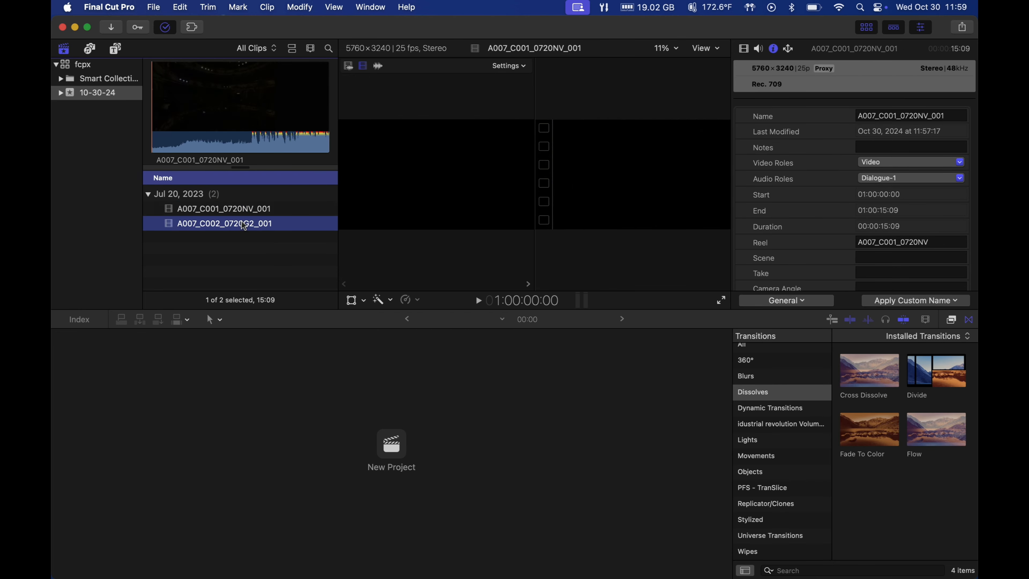
{"action": "left_click", "coordinate": [717, 48]}
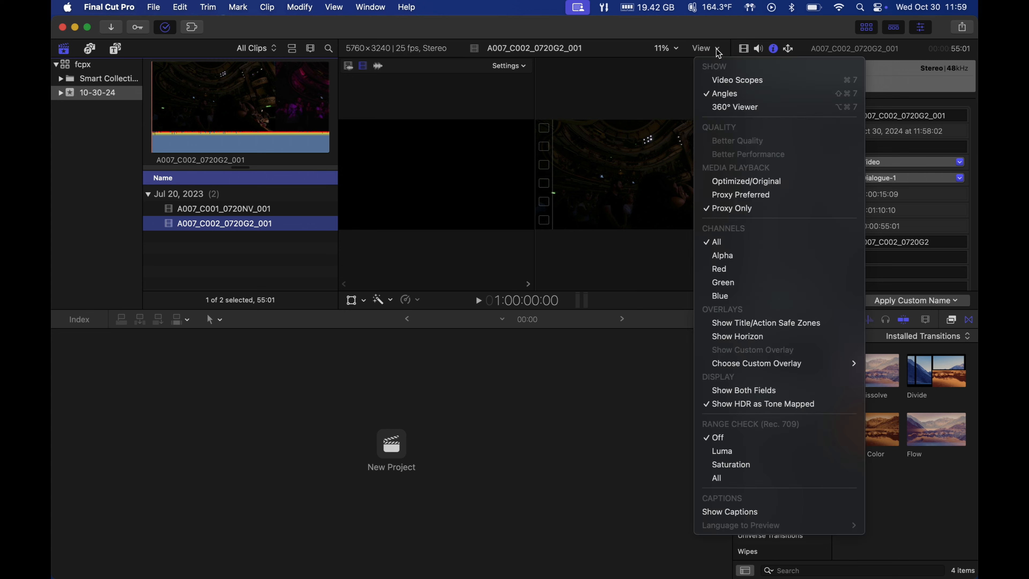
{"action": "left_click", "coordinate": [746, 183]}
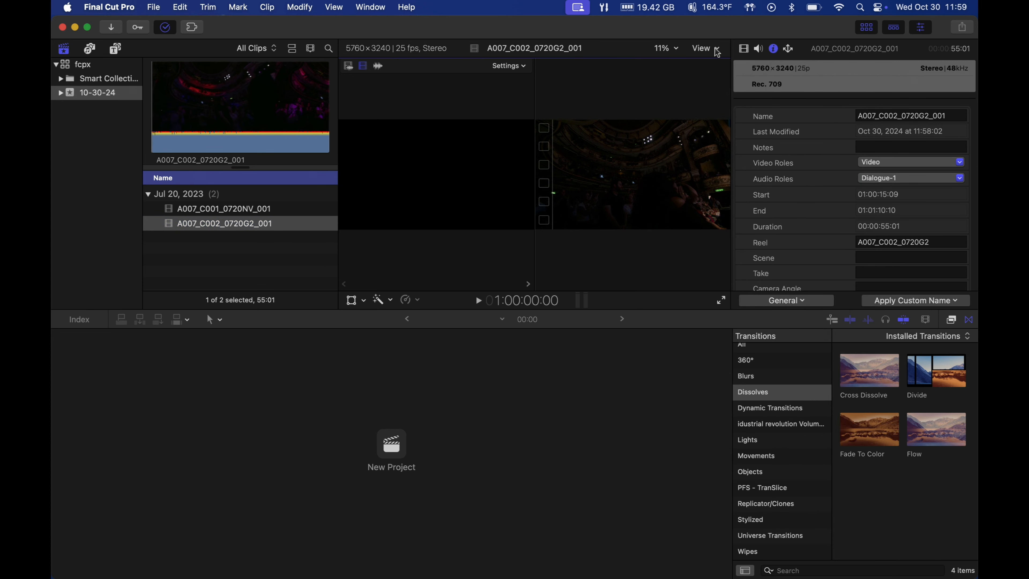
{"action": "left_click", "coordinate": [222, 208]}
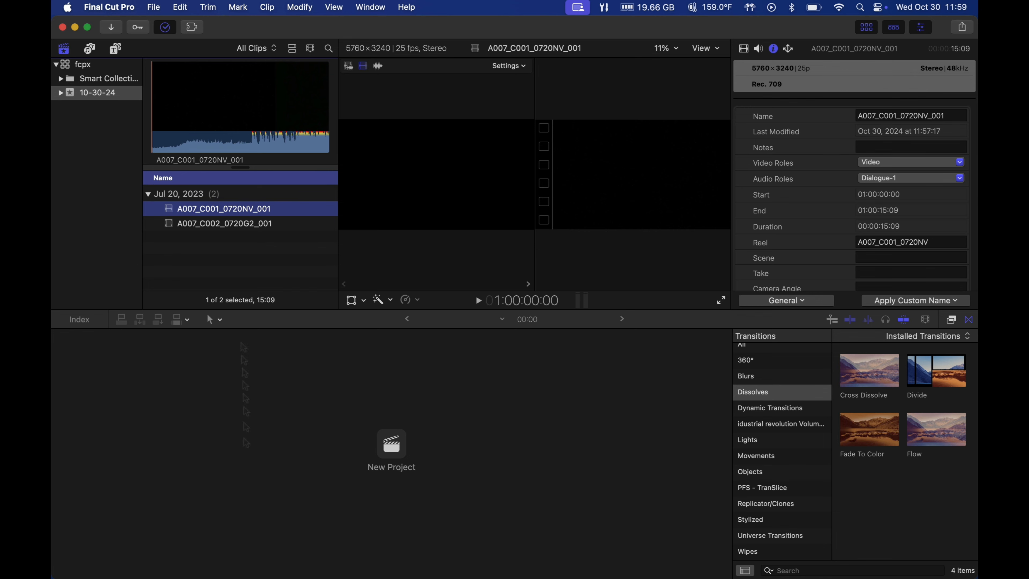
- Switch to Finder, open the T7 drive and expand the library's media folder down to the 2023-07-20 proxy folder
{"action": "left_click_drag", "start_coordinate": [474, 35], "coordinate": [408, 35]}
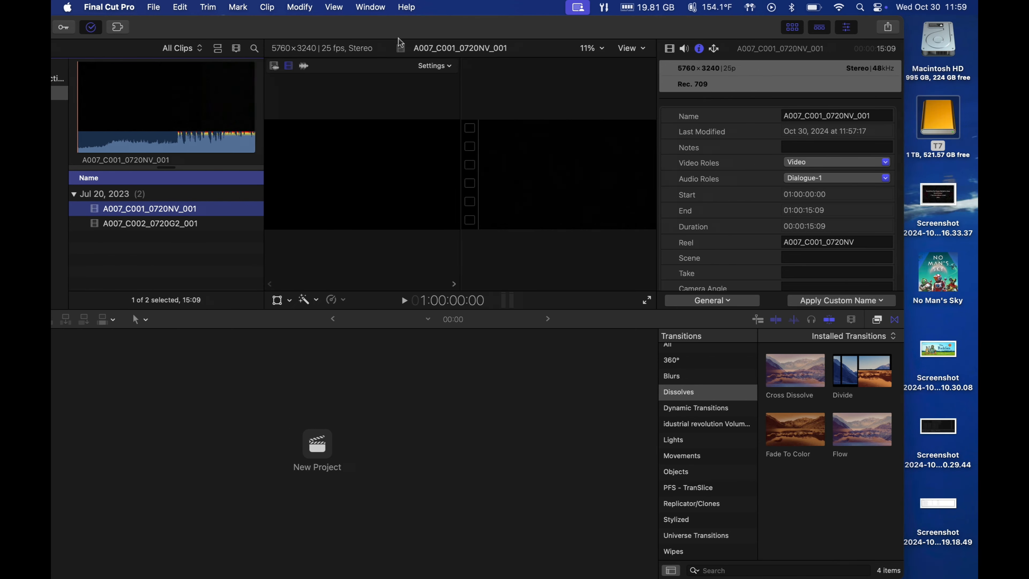
{"action": "double_click", "coordinate": [931, 146]}
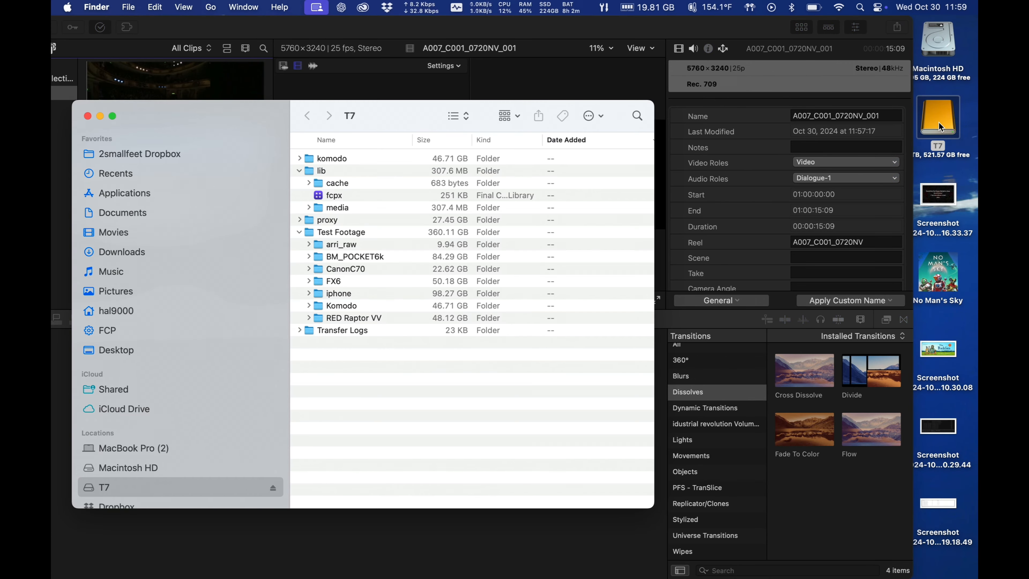
{"action": "left_click_drag", "start_coordinate": [543, 32], "coordinate": [567, 33]}
{"action": "left_click", "coordinate": [941, 129]}
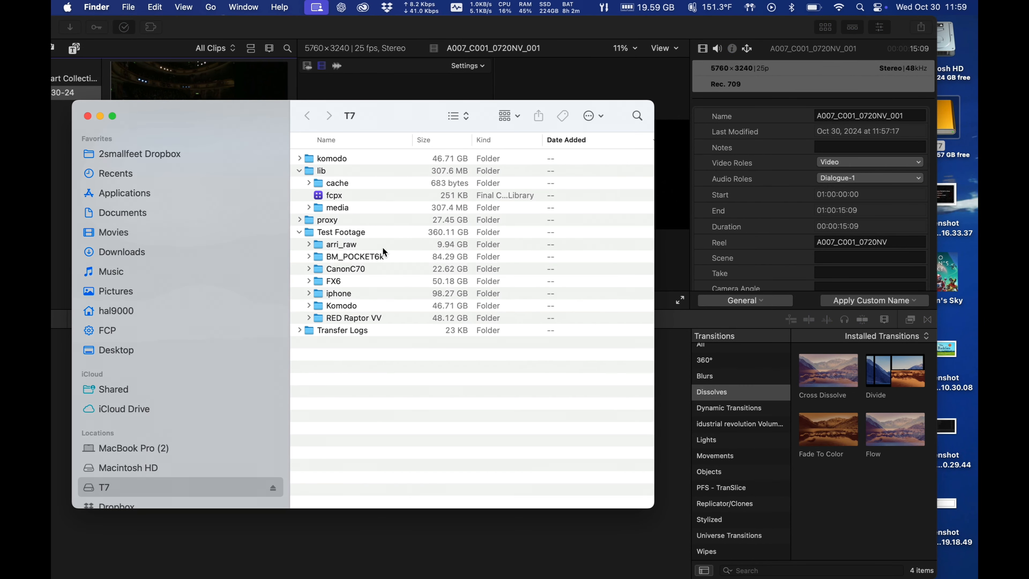
{"action": "left_click", "coordinate": [310, 208]}
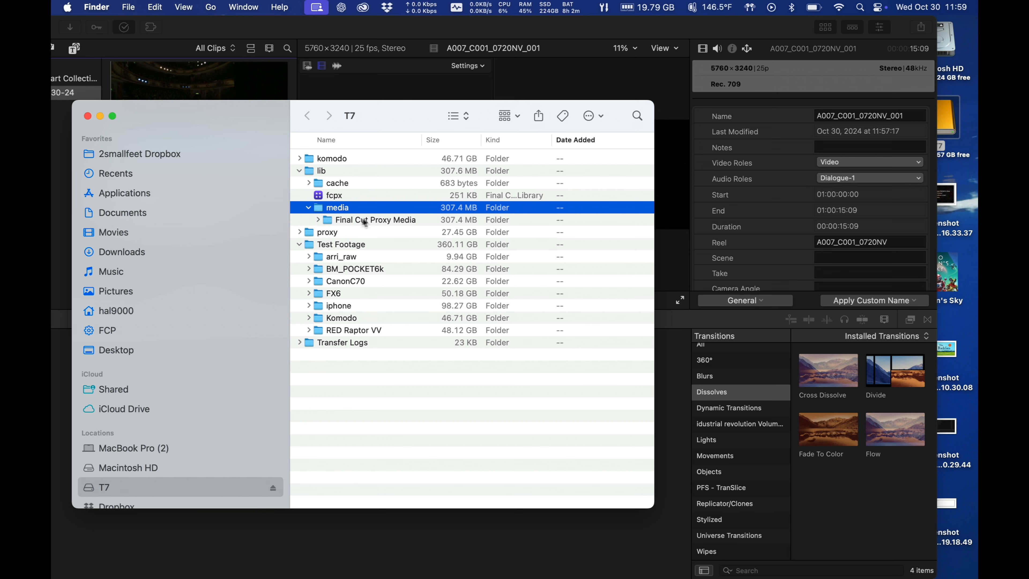
{"action": "left_click", "coordinate": [318, 220]}
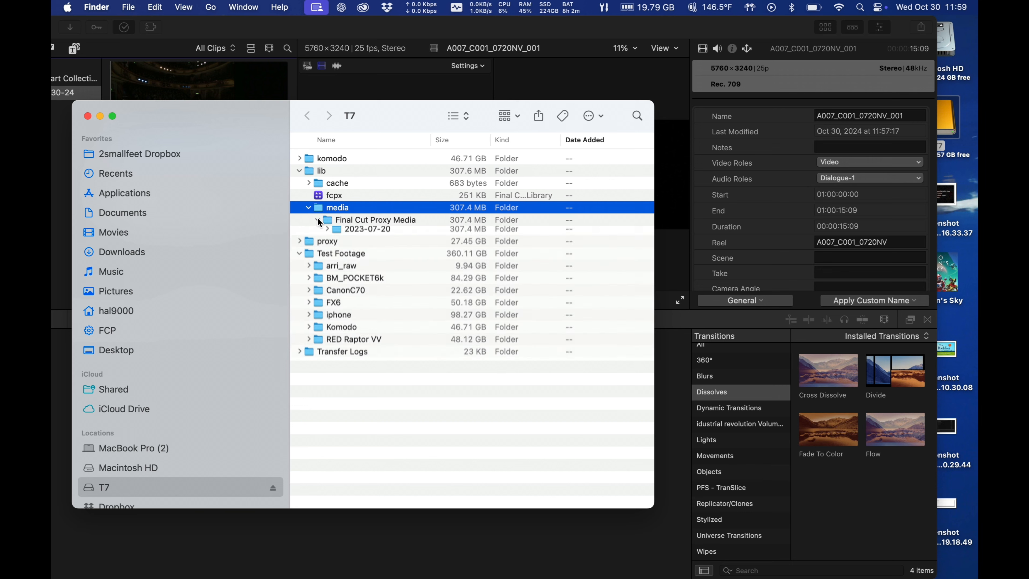
{"action": "left_click", "coordinate": [328, 232]}
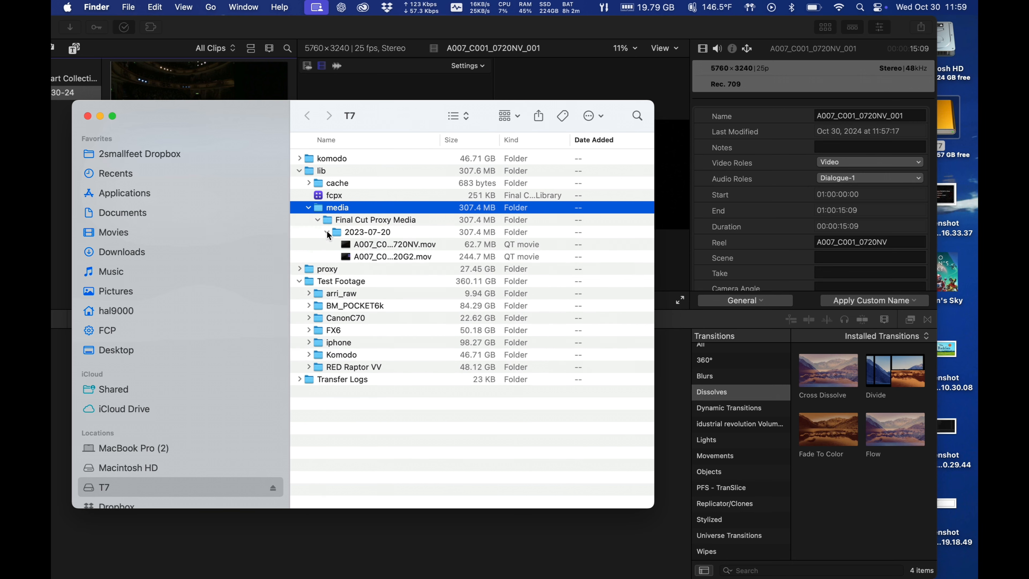
- Preview the proxy movie of clip A007_C002_0720G2, then collapse the Final Cut Proxy Media and media folders
{"action": "left_click", "coordinate": [364, 247]}
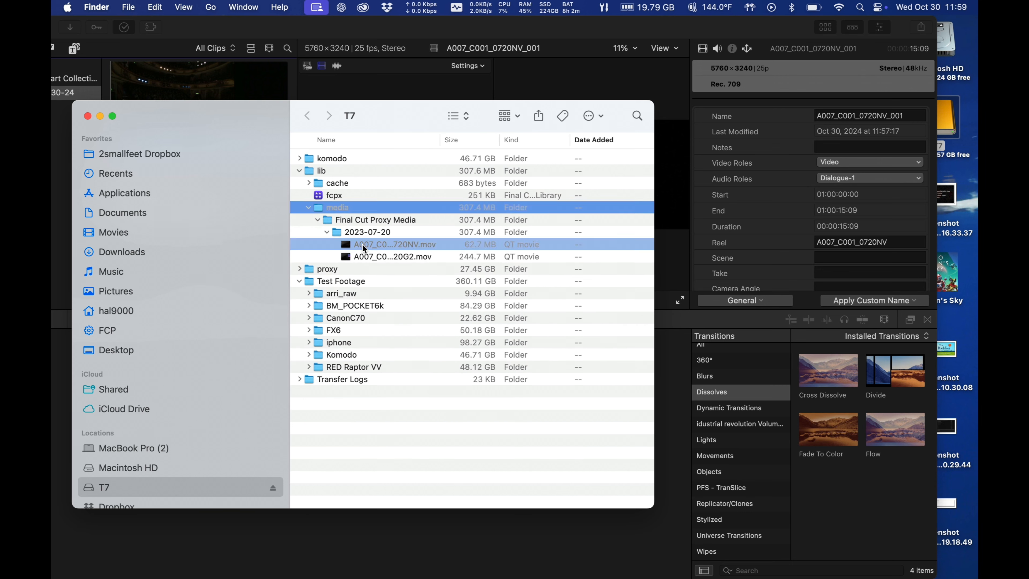
{"action": "left_click", "coordinate": [369, 259]}
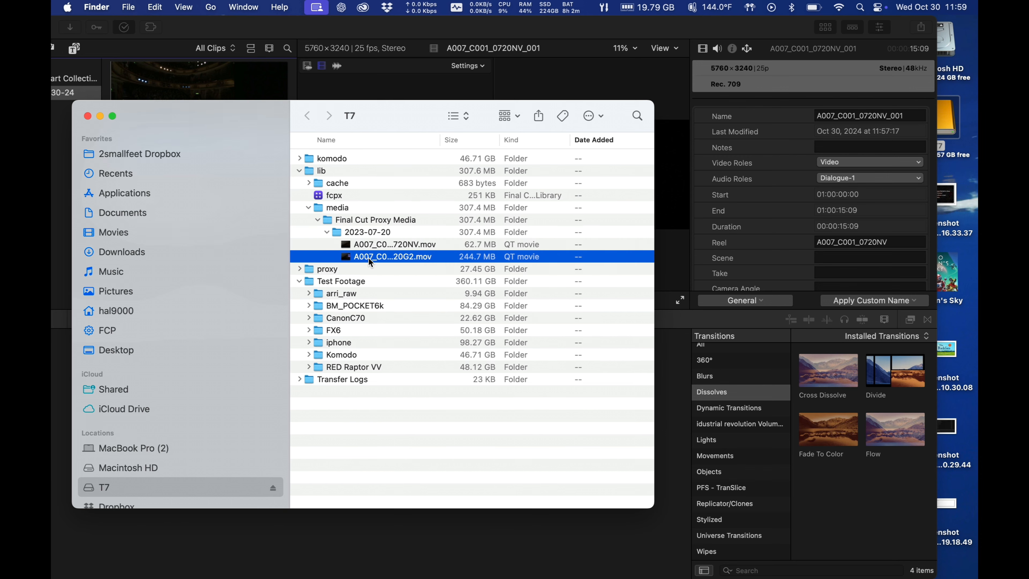
{"action": "key", "text": "space"}
{"action": "key", "text": "space"}
{"action": "left_click", "coordinate": [318, 219]}
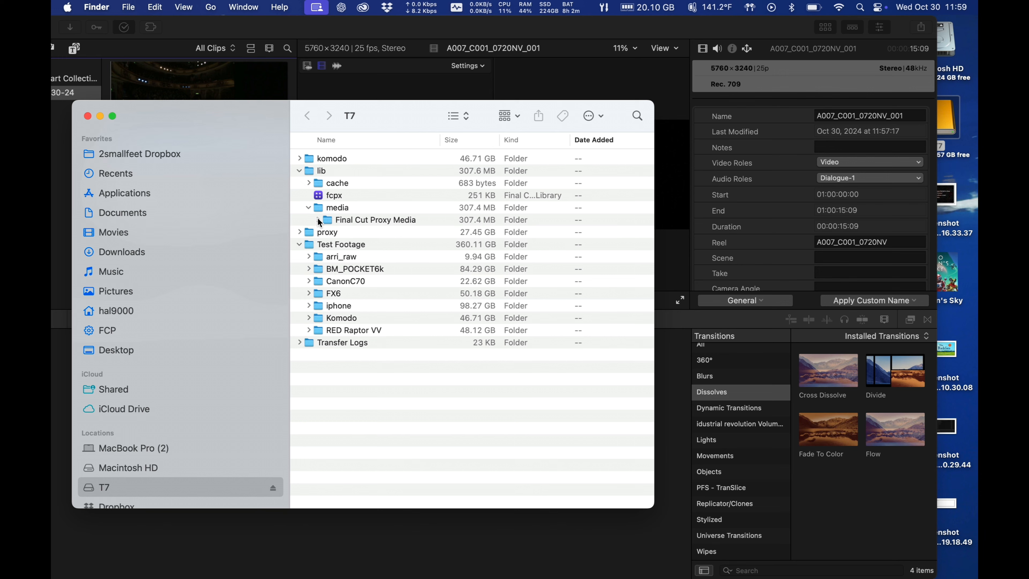
{"action": "left_click", "coordinate": [308, 208]}
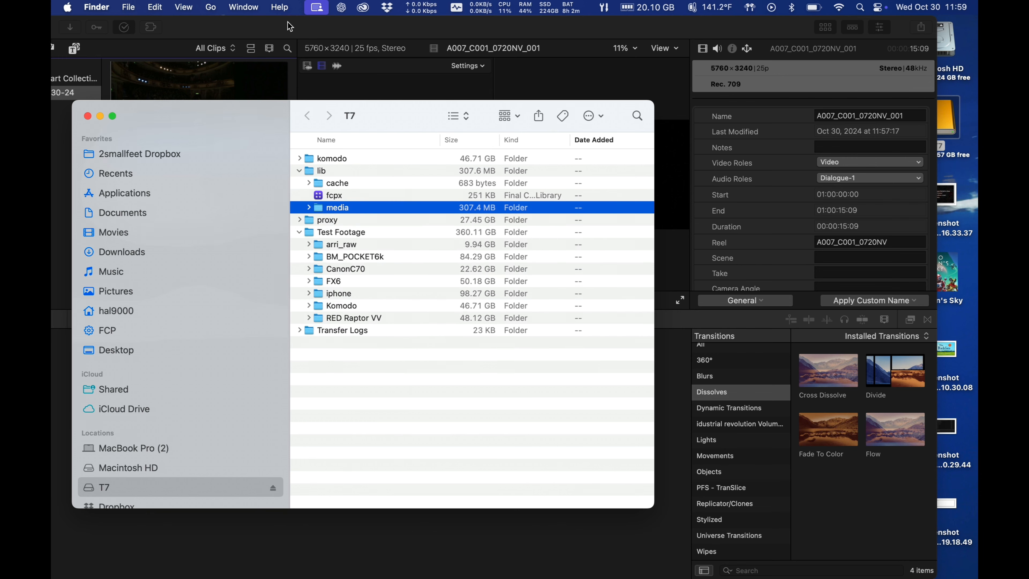
- Return to Final Cut Pro and select clip A007_C002_0720G2_001 in the 10-30-24 event
{"action": "left_click_drag", "start_coordinate": [290, 26], "coordinate": [340, 24]}
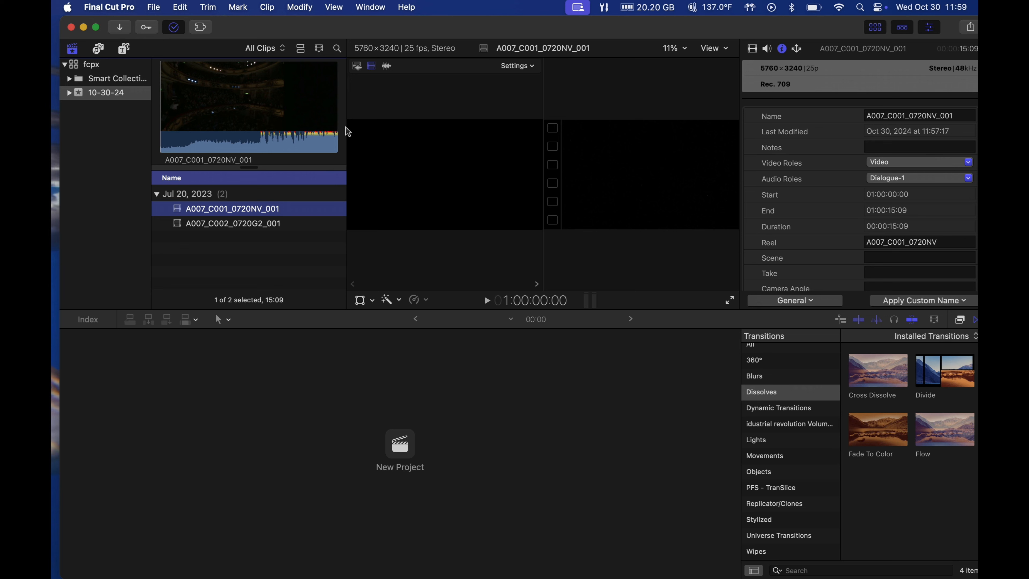
{"action": "left_click", "coordinate": [258, 223]}
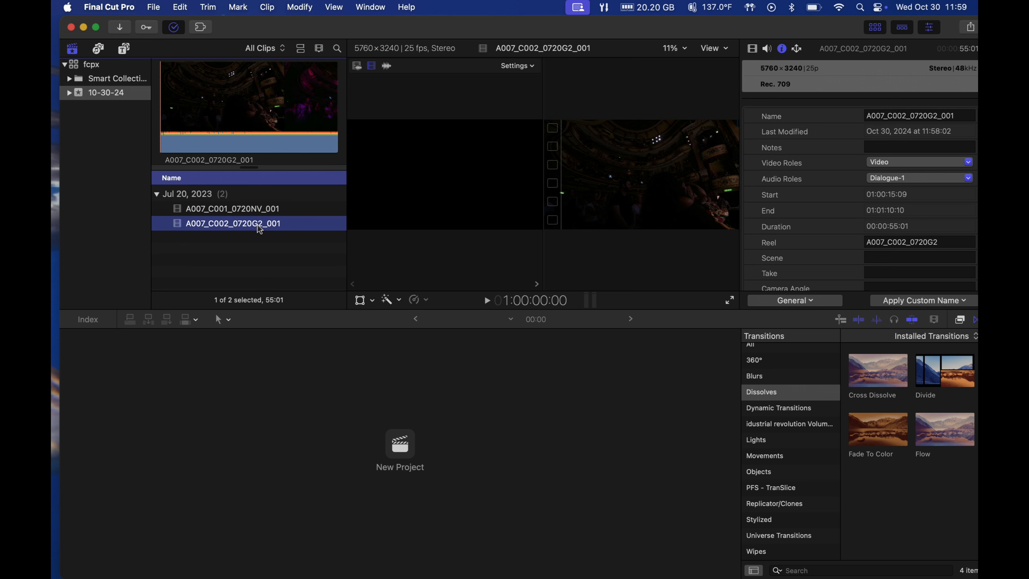